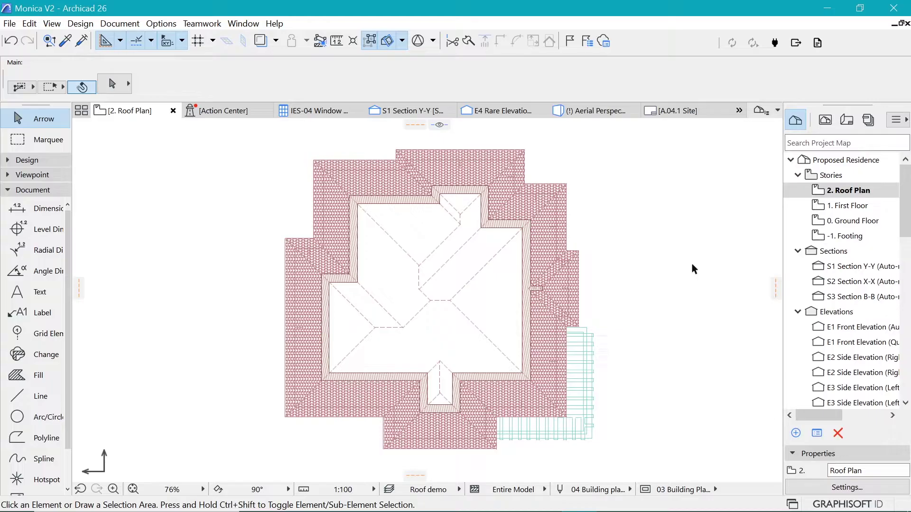
Inspect the tiled roof and slab shown on the Roof Plan
mouse_move(534, 224)
mouse_move(486, 362)
mouse_move(531, 298)
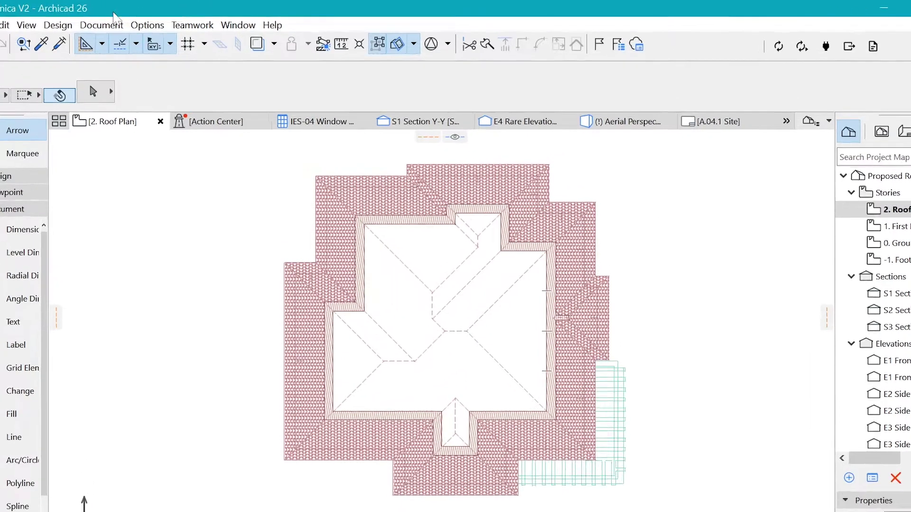
Raise the floor plan cut plane height from 1100 to 3000
click(125, 26)
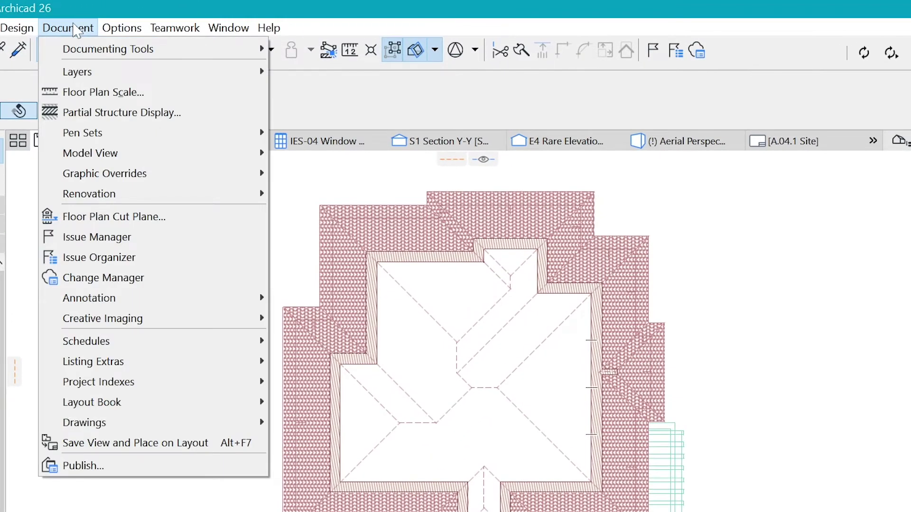
click(106, 219)
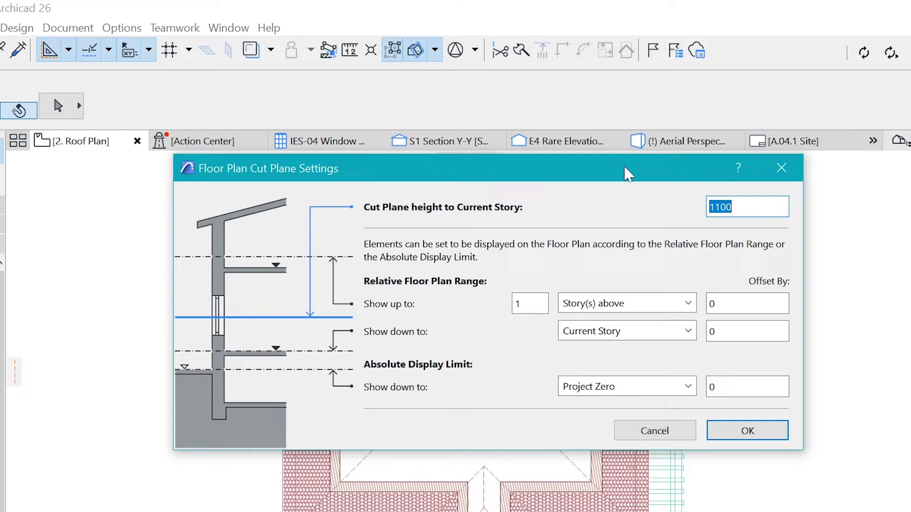
drag(624, 171, 596, 186)
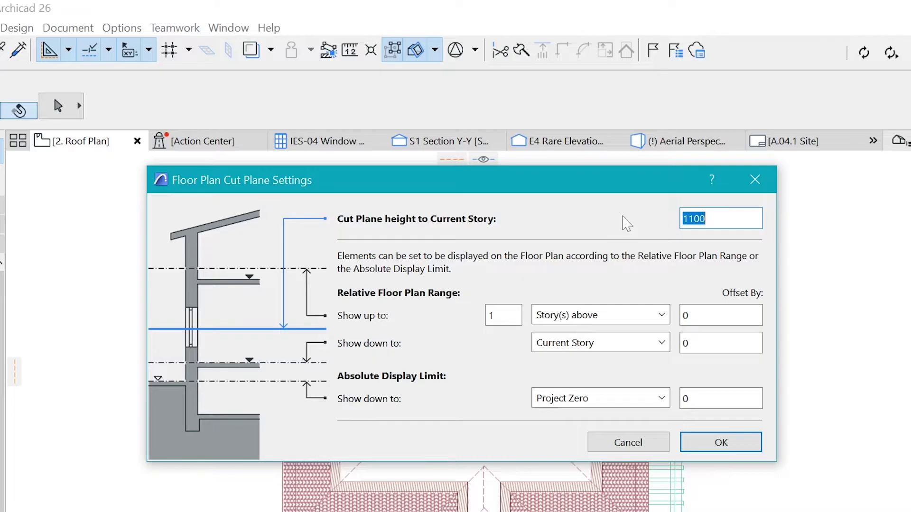
text(3000)
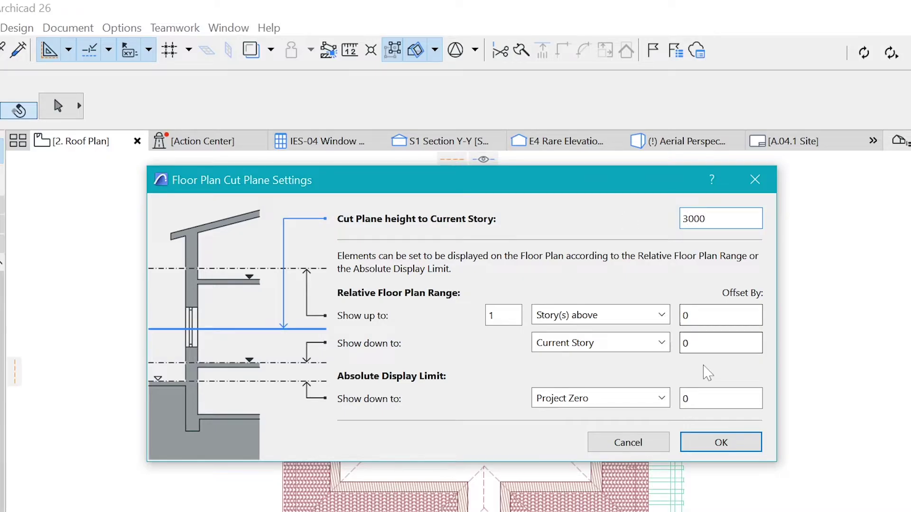
click(716, 442)
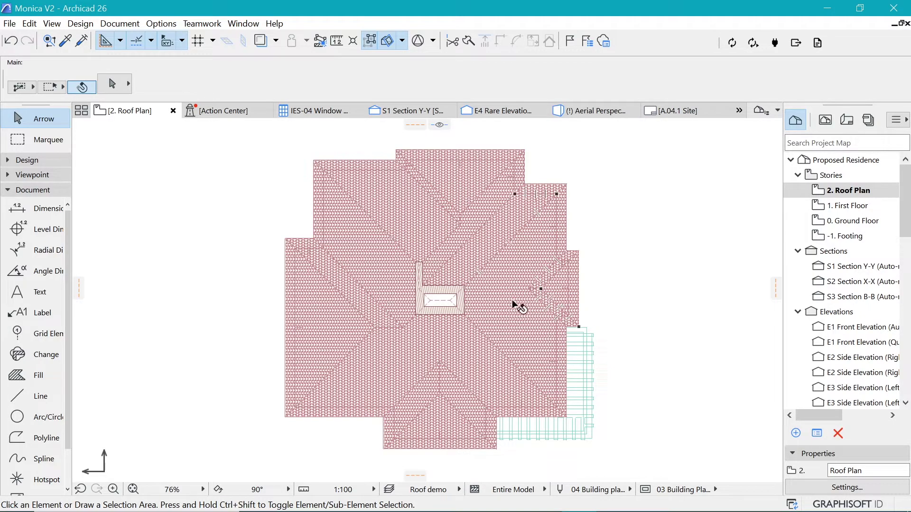
scroll(437, 305, up, 3)
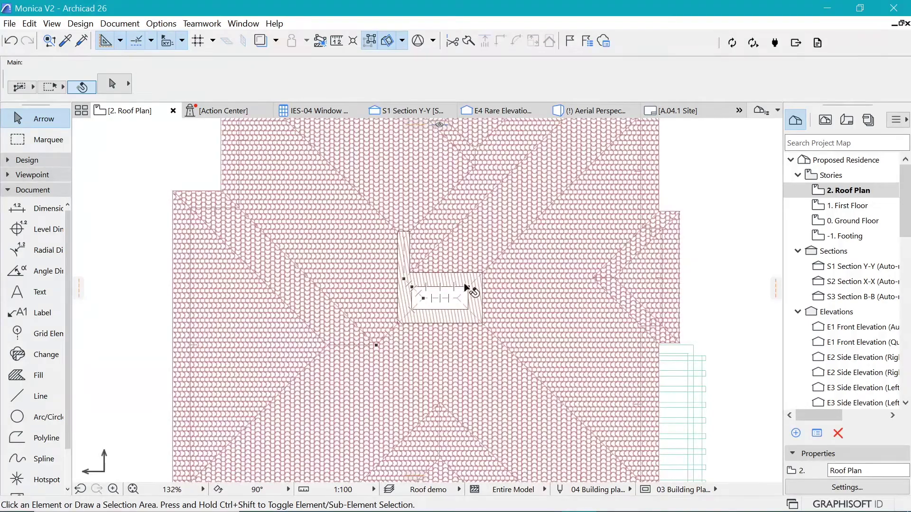
scroll(446, 256, down, 2)
scroll(436, 270, down, 3)
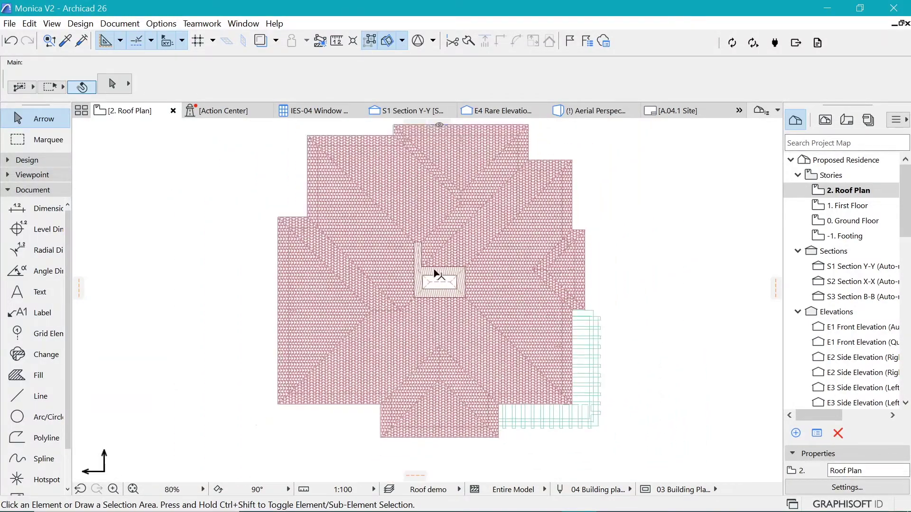
scroll(421, 273, up, 3)
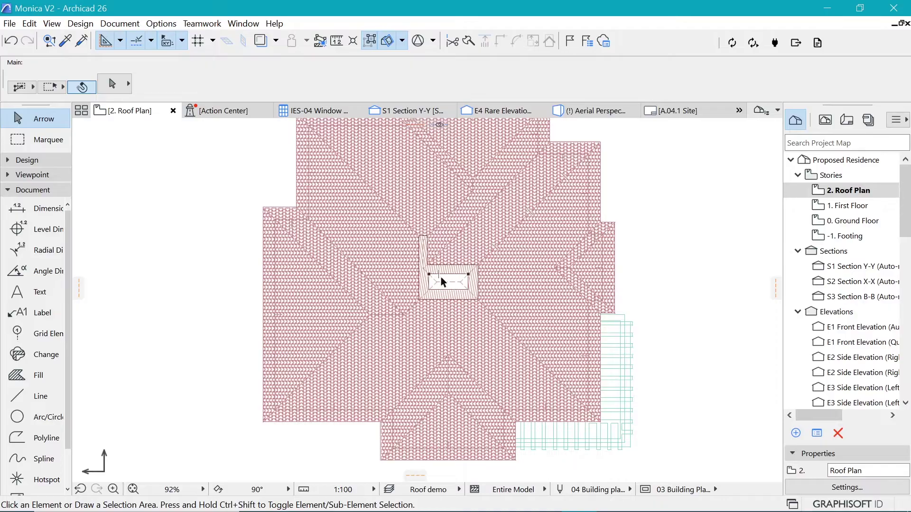
scroll(453, 275, down, 1)
click(467, 285)
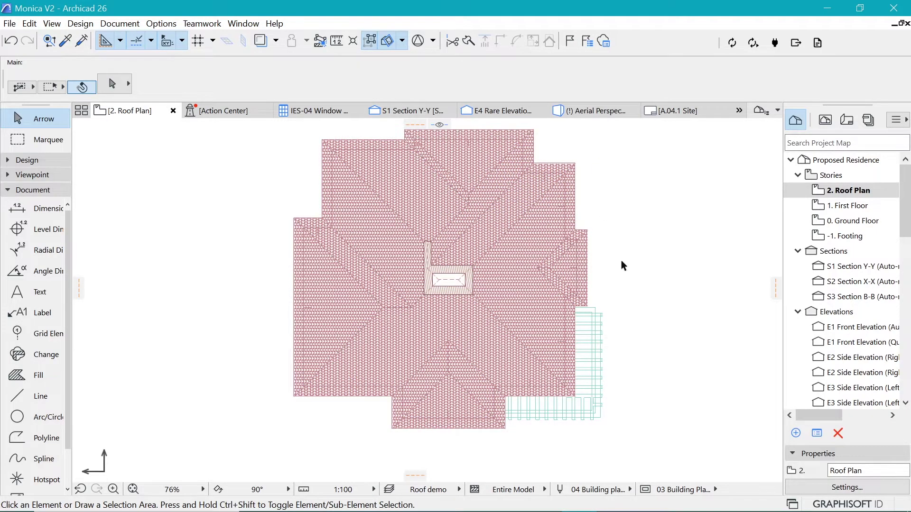
Switch to the 0. Ground Floor plan and reset the cut plane height to 1100
double_click(857, 222)
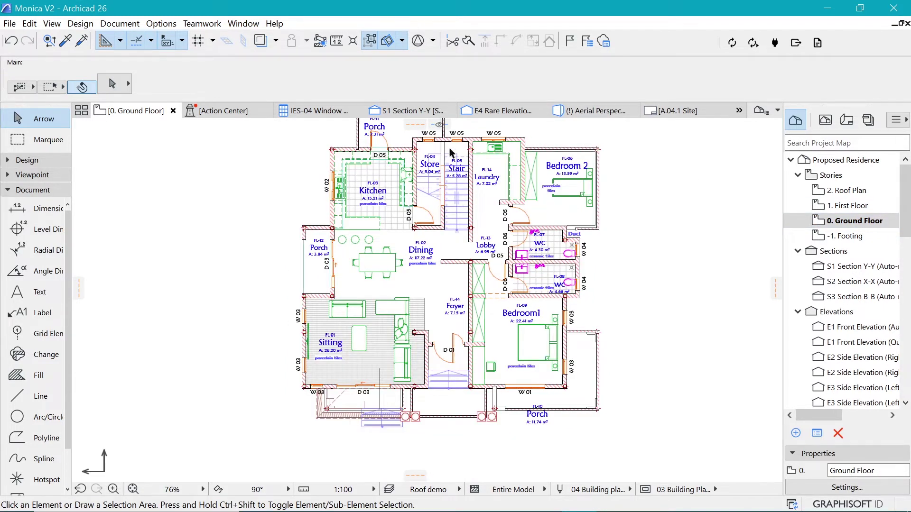
scroll(451, 152, up, 5)
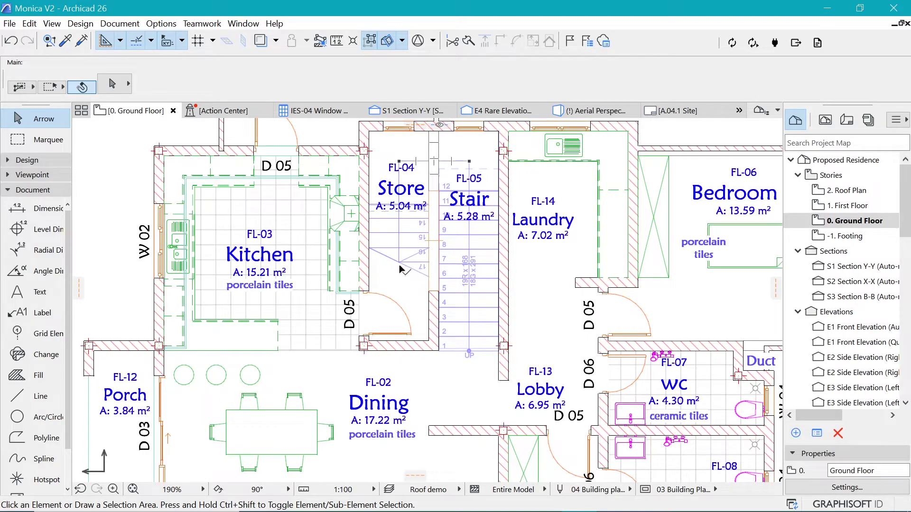
click(127, 27)
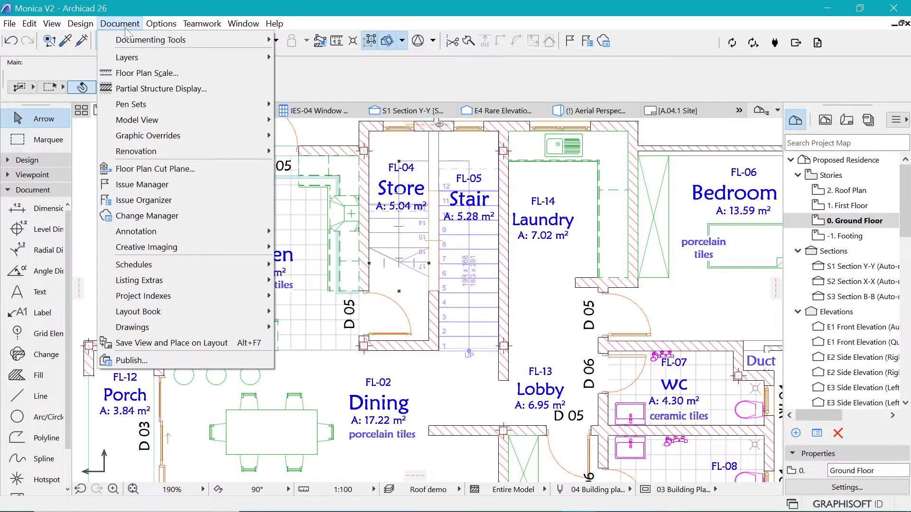
click(165, 169)
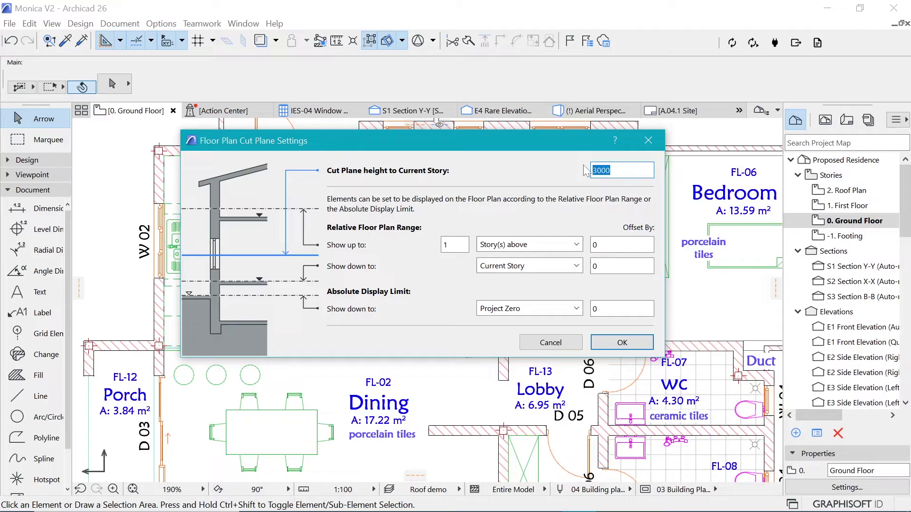
text(11)
key(Return)
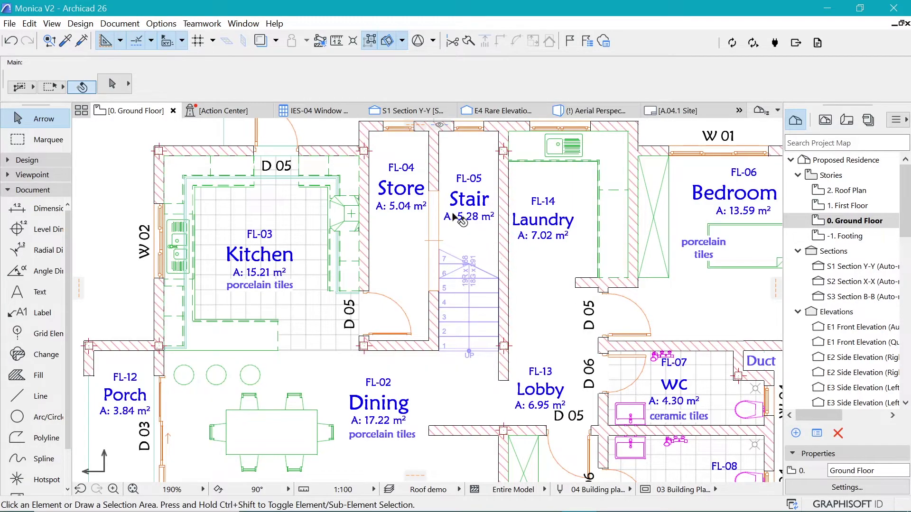
scroll(448, 209, down, 5)
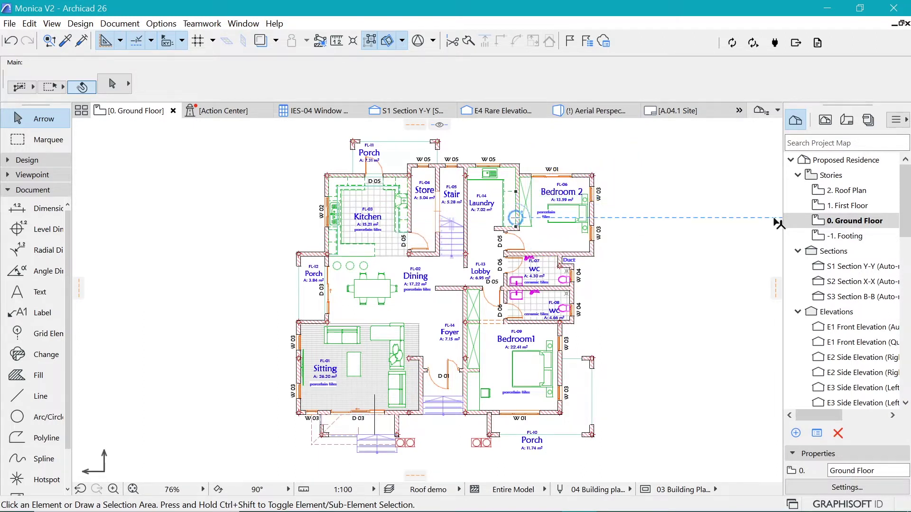
On 2. Roof Plan, set the roof's Floor Plan Display to Outlines Only
double_click(833, 191)
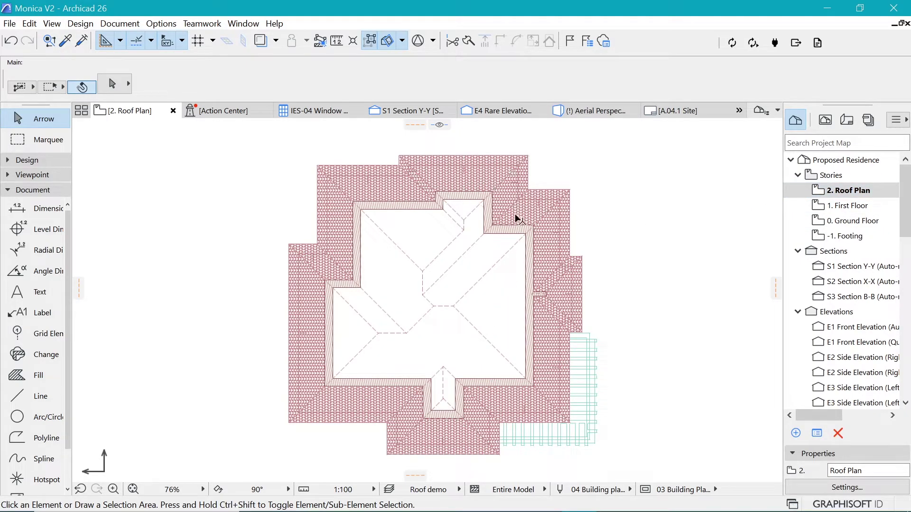
click(522, 232)
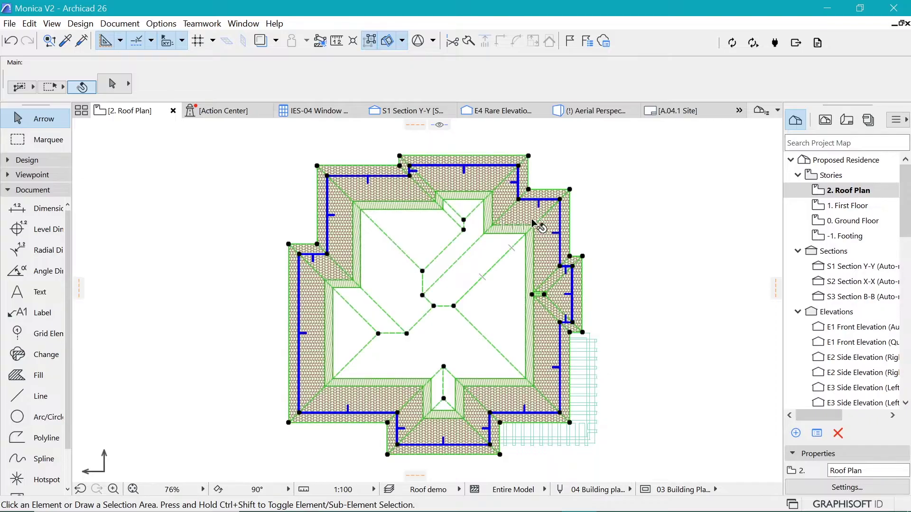
click(109, 88)
click(109, 88)
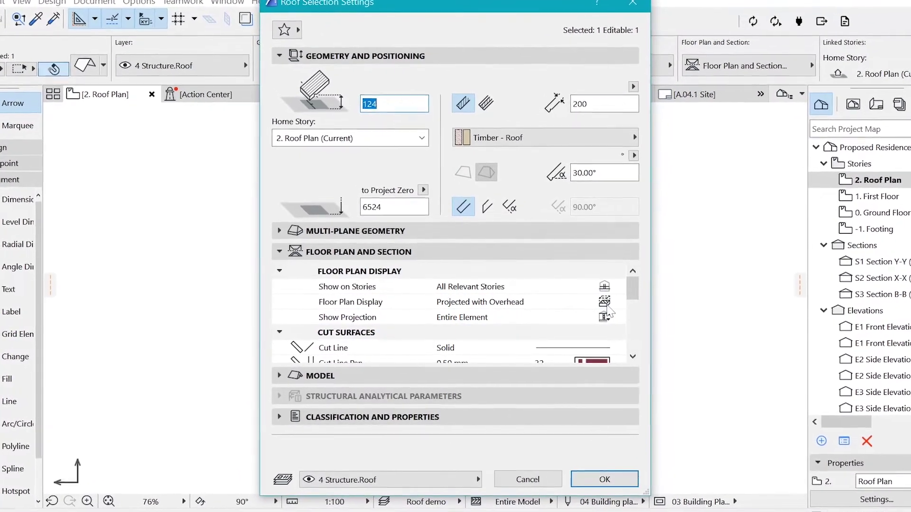
click(608, 304)
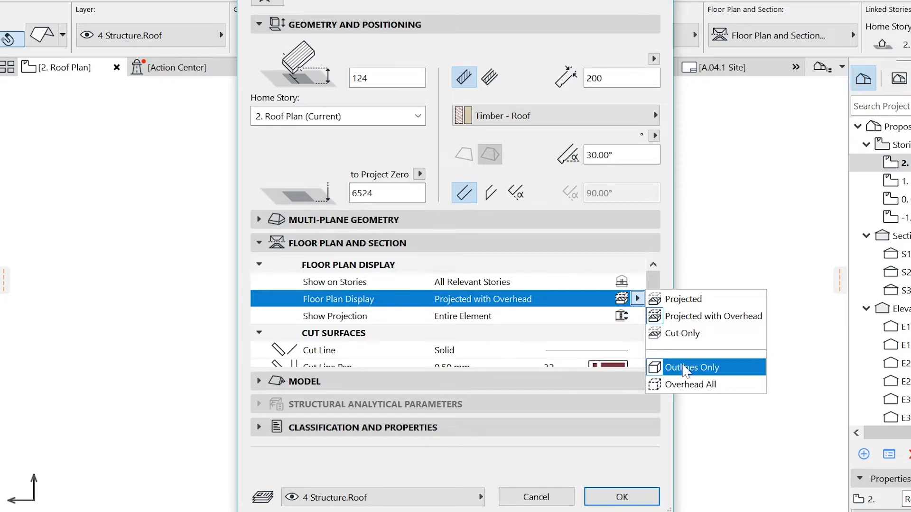
click(684, 369)
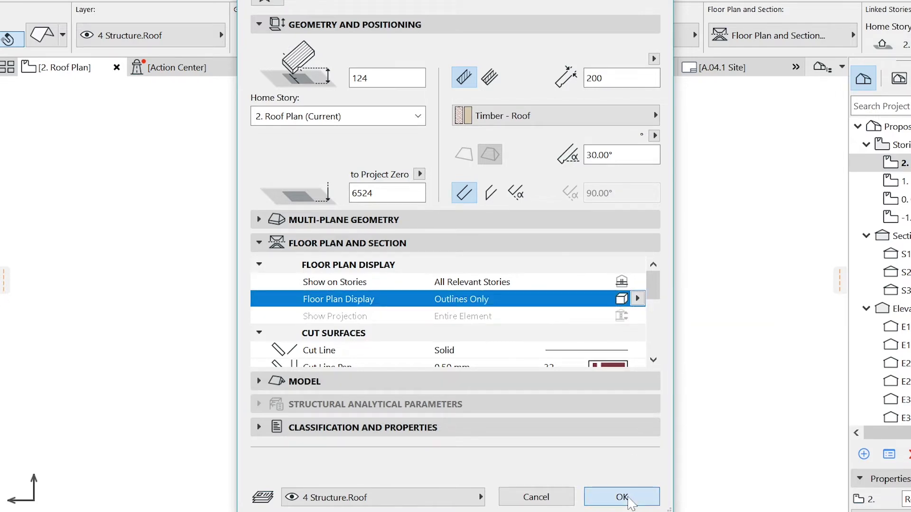
click(622, 497)
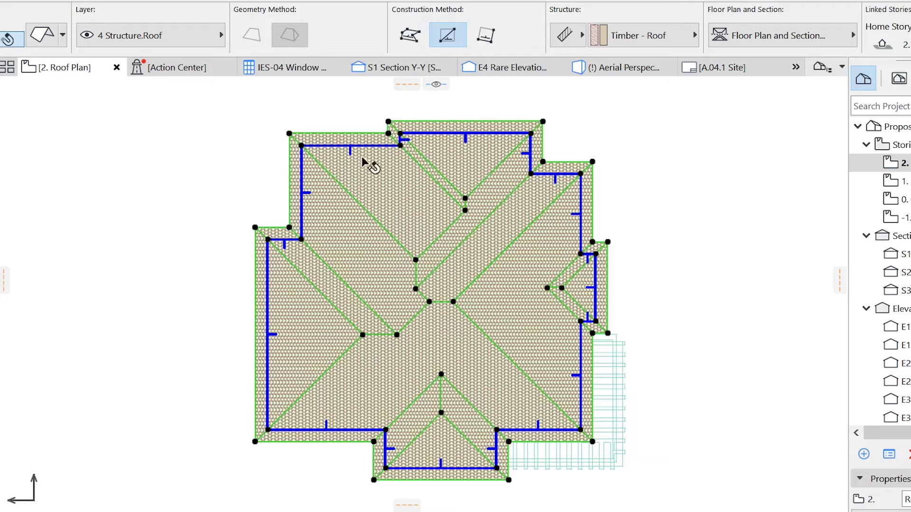
Deselect the roof, open 1. First Floor and select the roof drawn over it
click(665, 234)
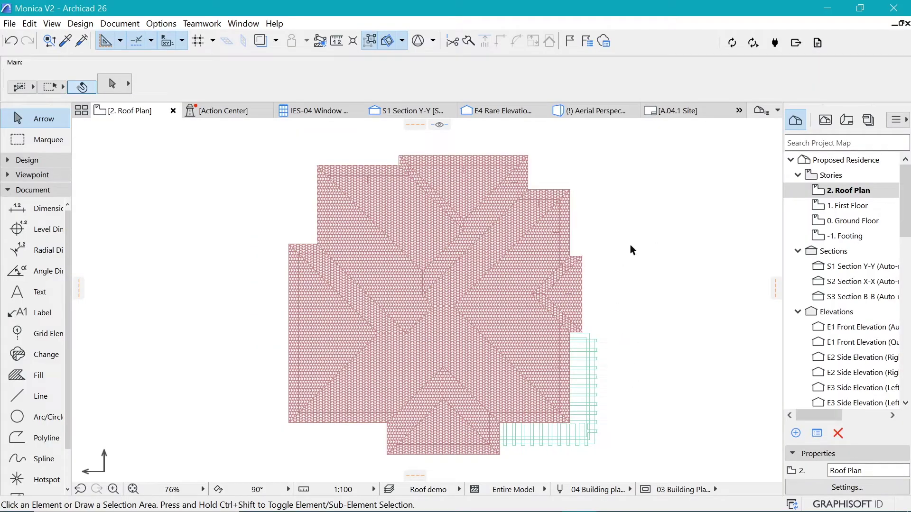
double_click(849, 211)
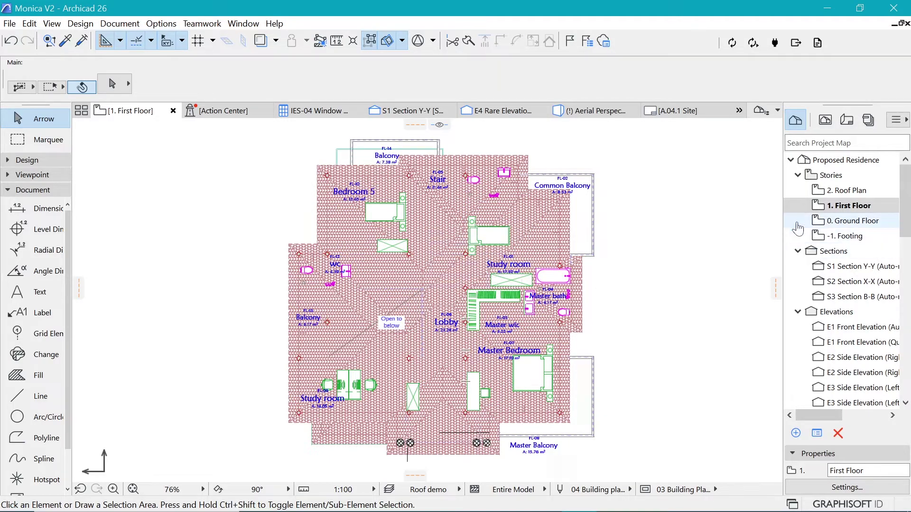
click(543, 220)
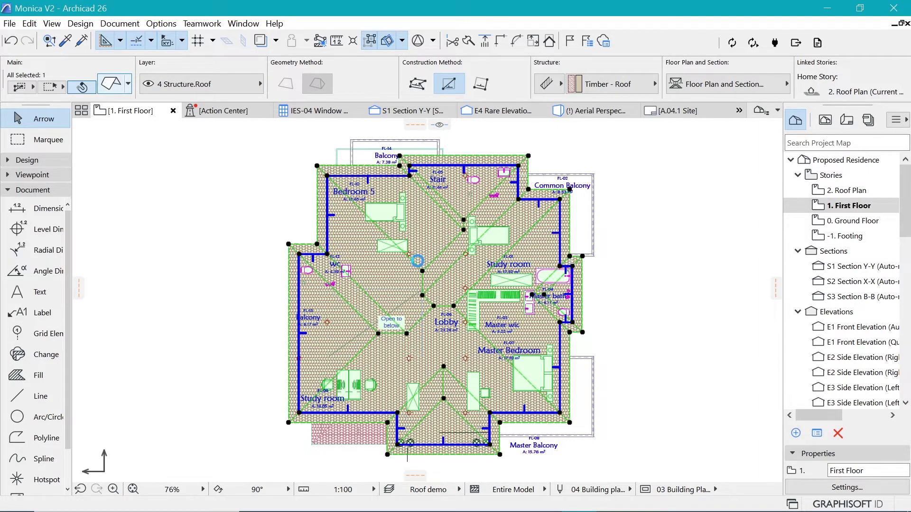
Move the roof's home story to 2. Roof Plan and show it on Home Story Only
double_click(417, 261)
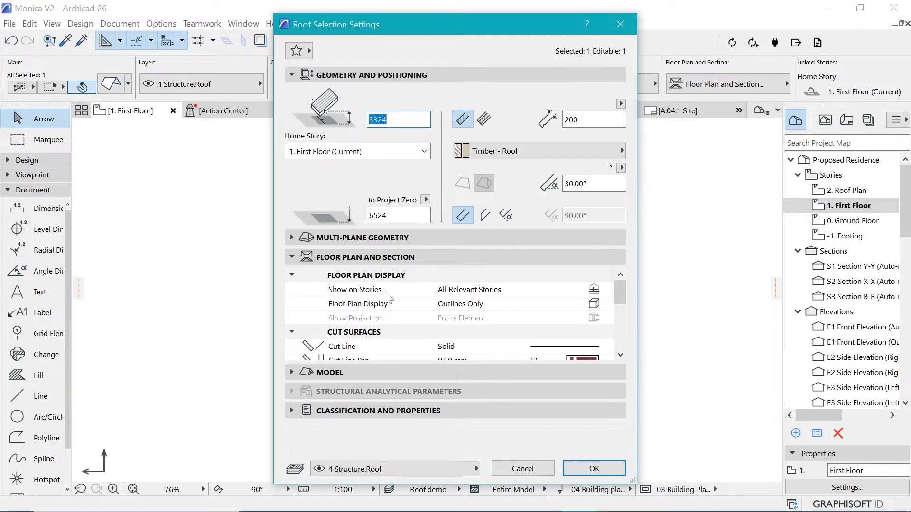
click(356, 290)
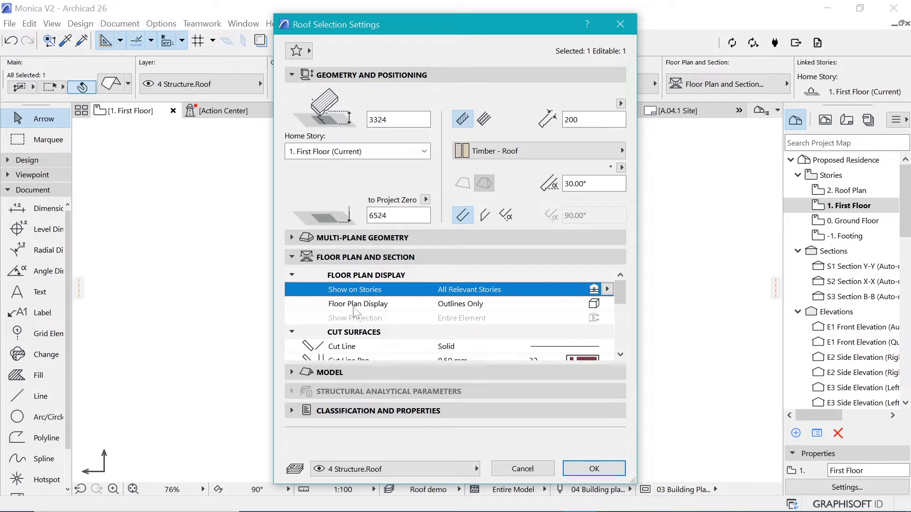
click(607, 290)
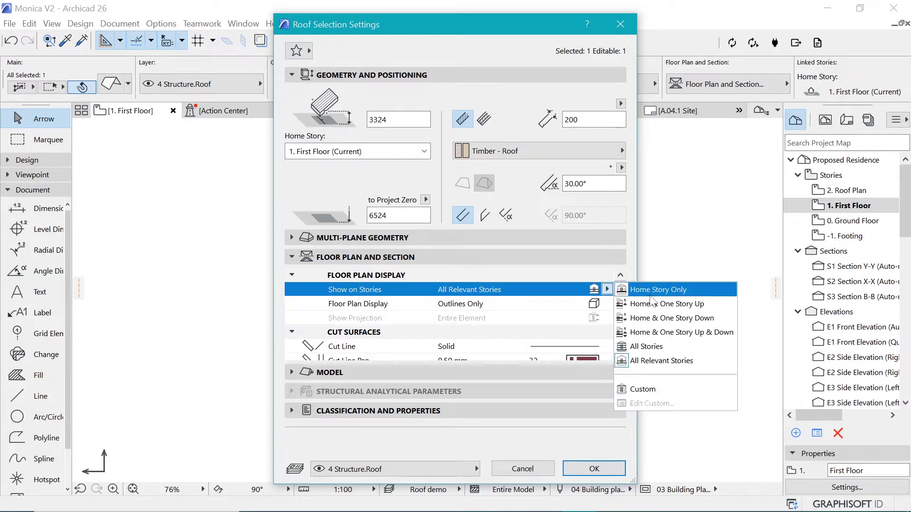
click(651, 293)
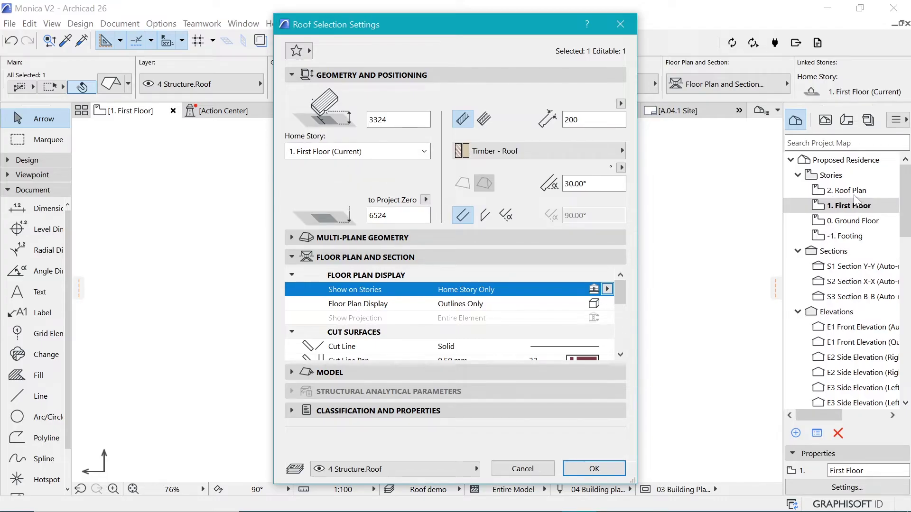
click(388, 156)
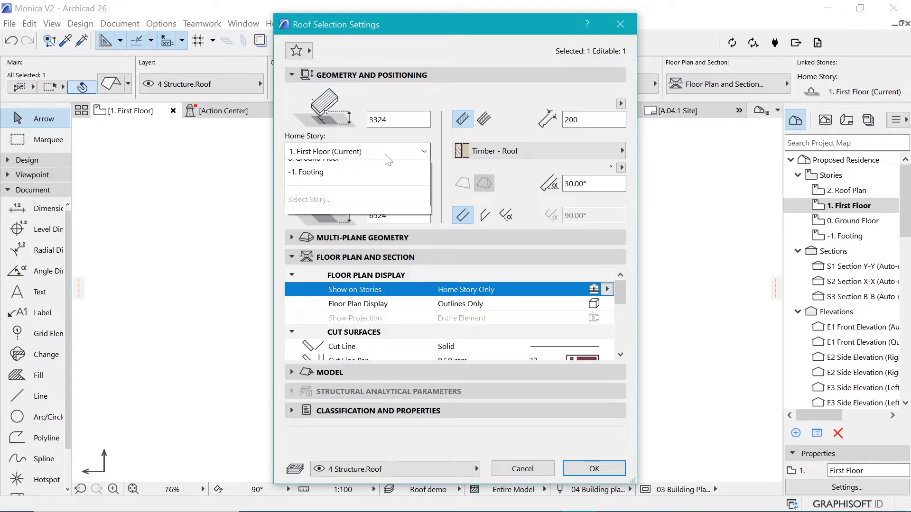
click(333, 169)
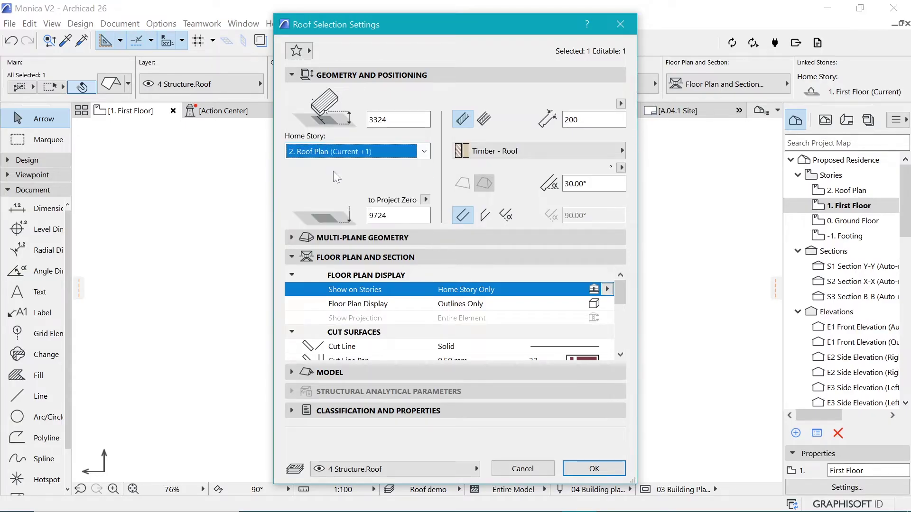
click(595, 470)
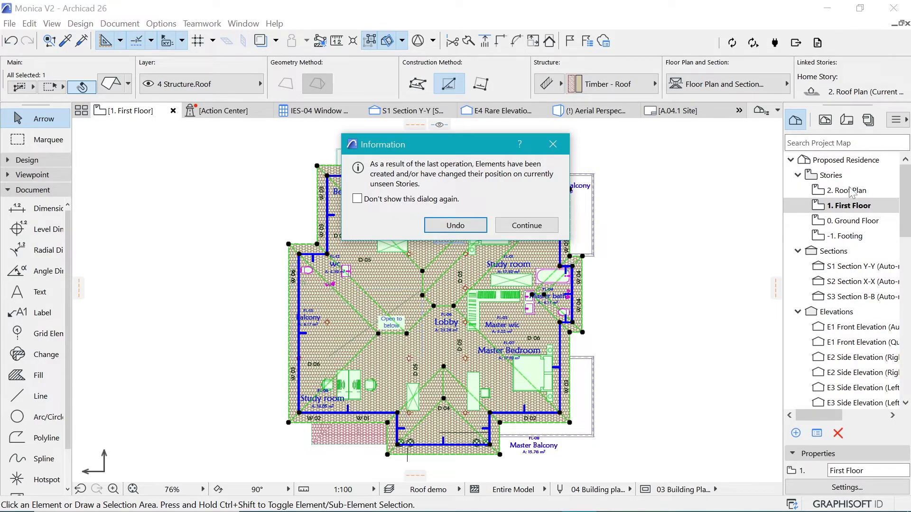
click(537, 229)
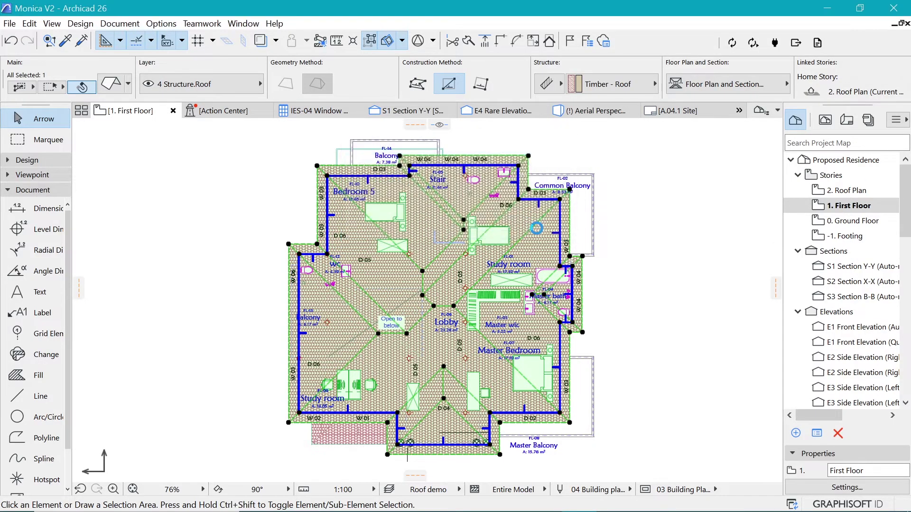
key(Delete)
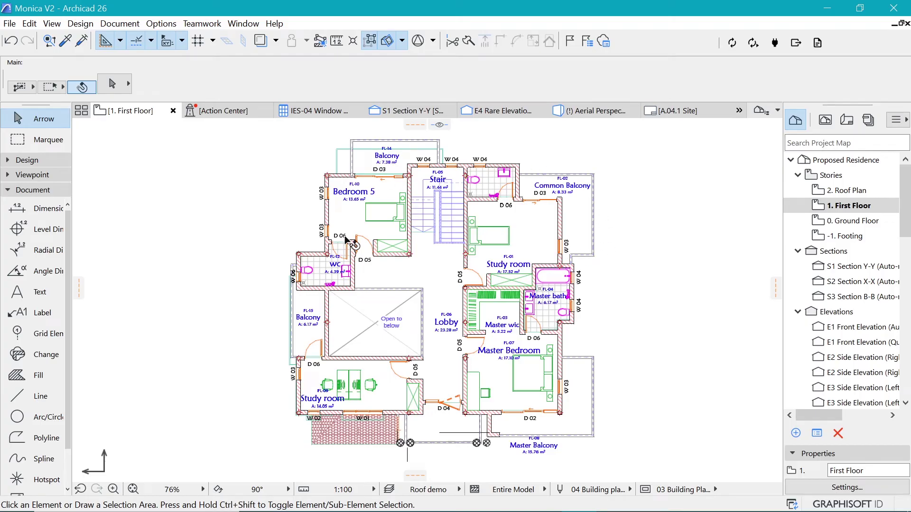
Check the roof on 2. Roof Plan, then switch to the S1 Section Y-Y view
double_click(846, 192)
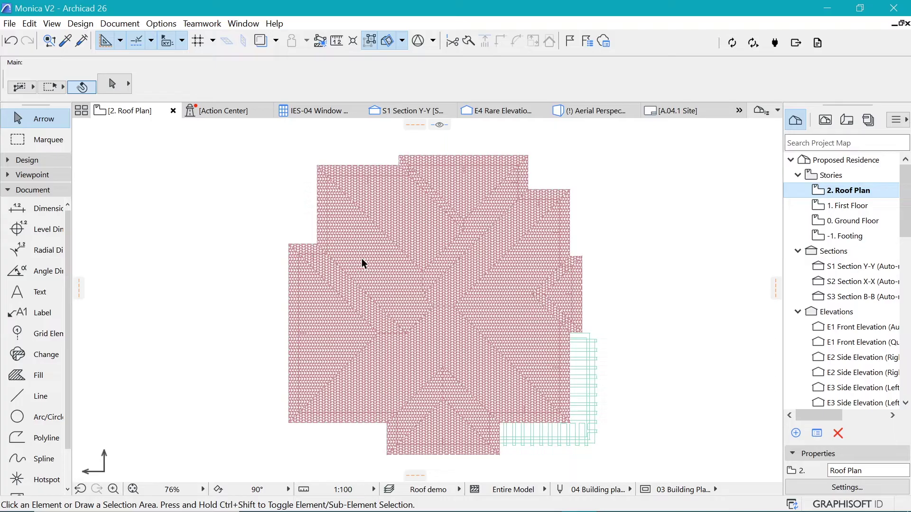
click(482, 234)
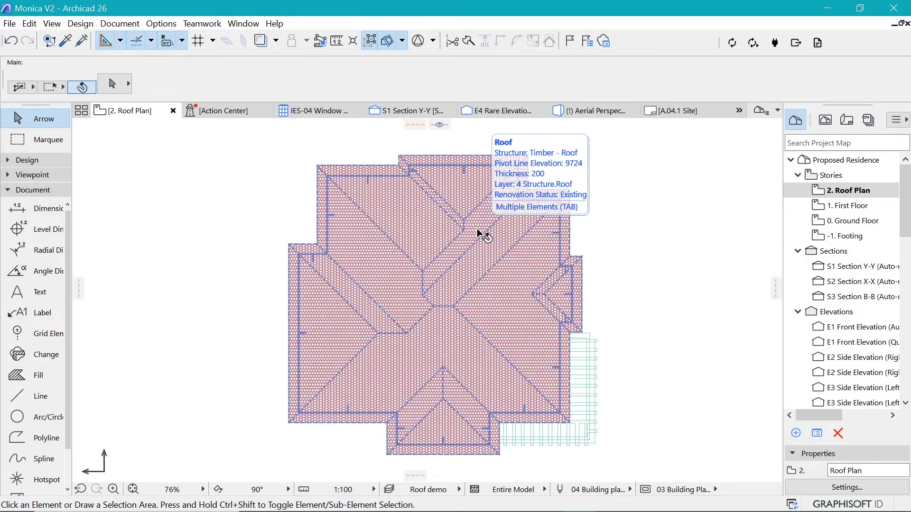
click(625, 262)
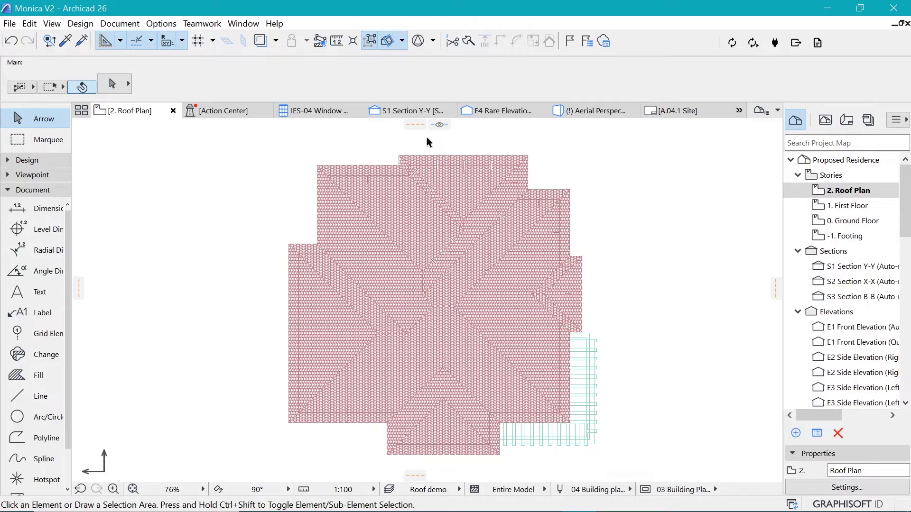
click(418, 114)
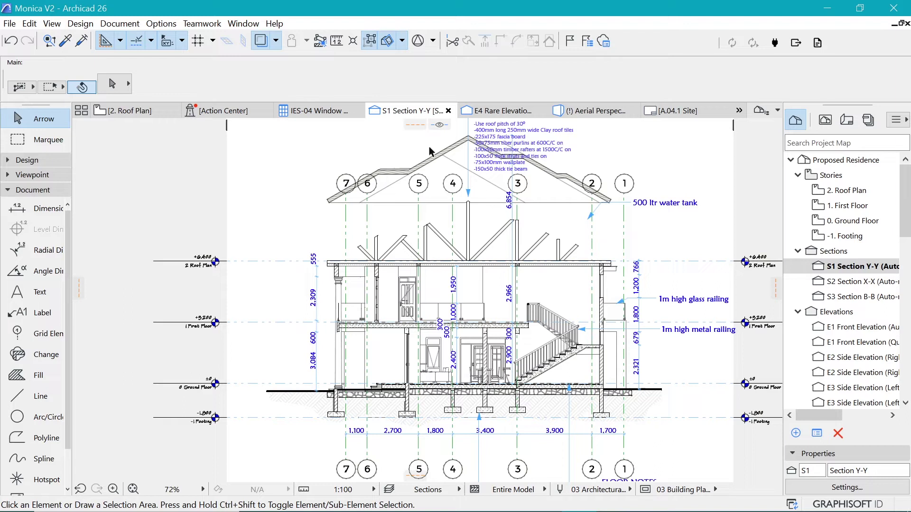
Select the roof in Section Y-Y and drag it 3200 mm straight down
click(440, 158)
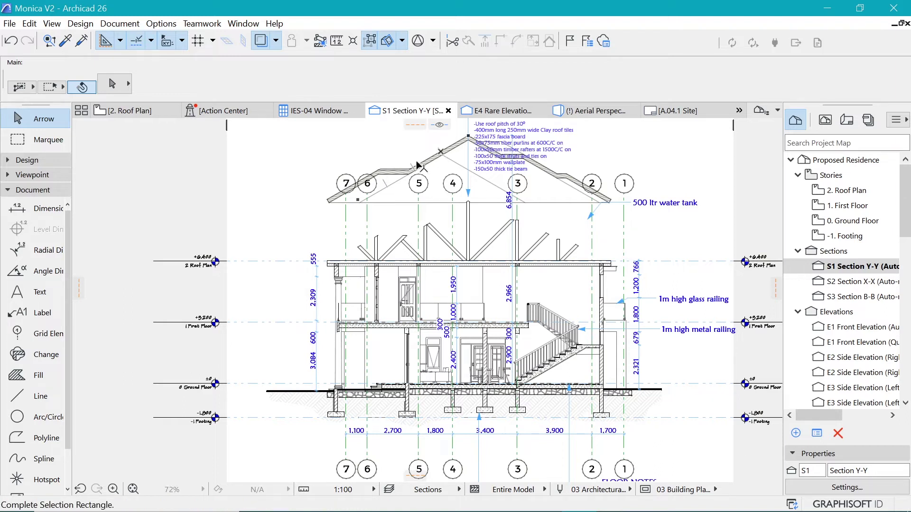
click(446, 156)
click(449, 155)
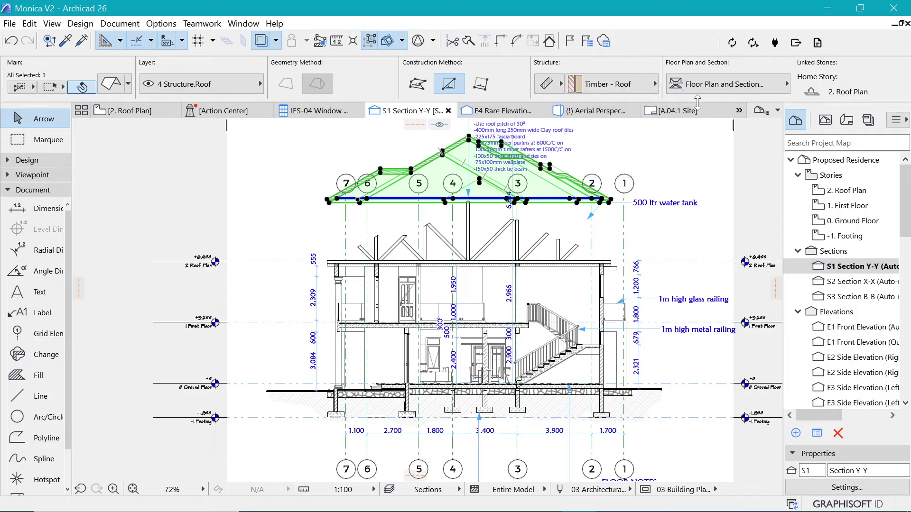
scroll(754, 84, down, 3)
scroll(754, 85, down, 3)
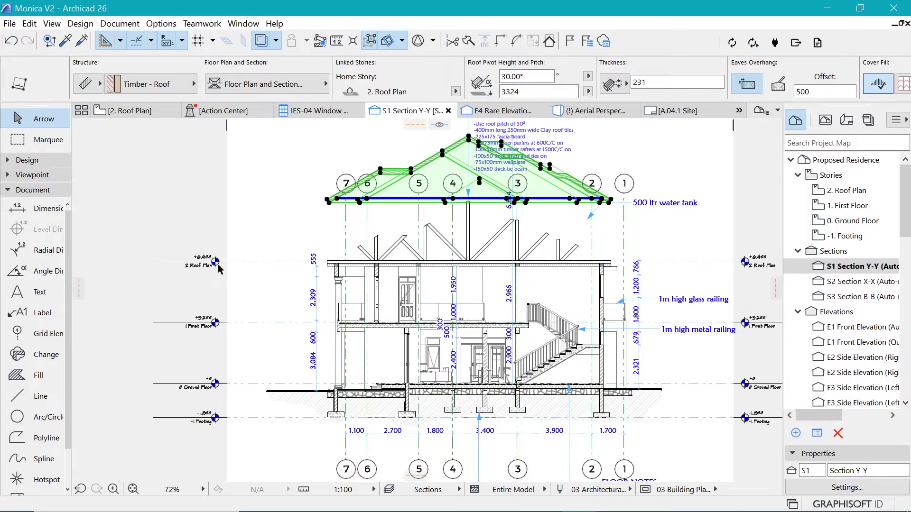
key(ctrl+d)
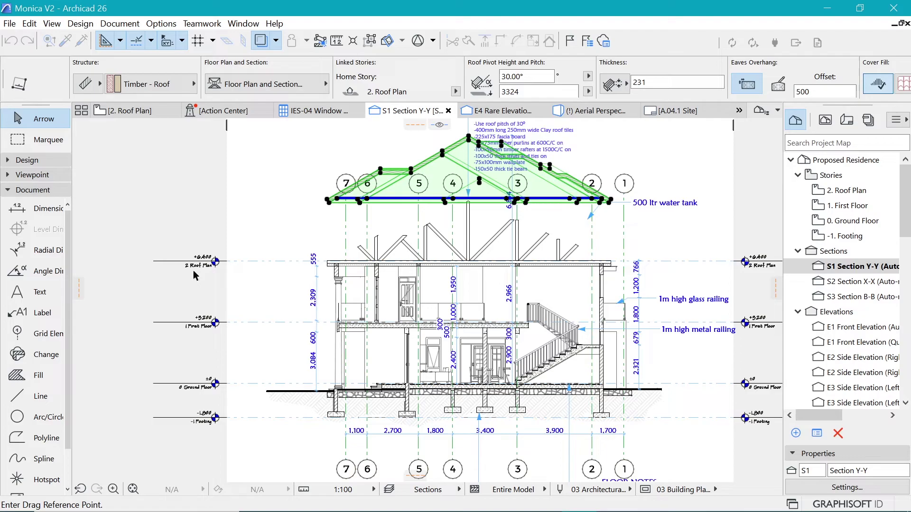
scroll(220, 285, up, 2)
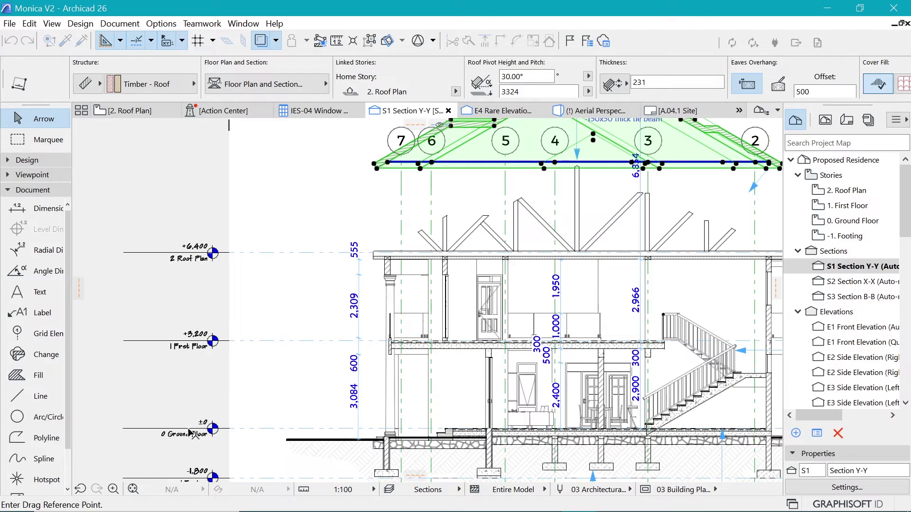
key(ctrl)
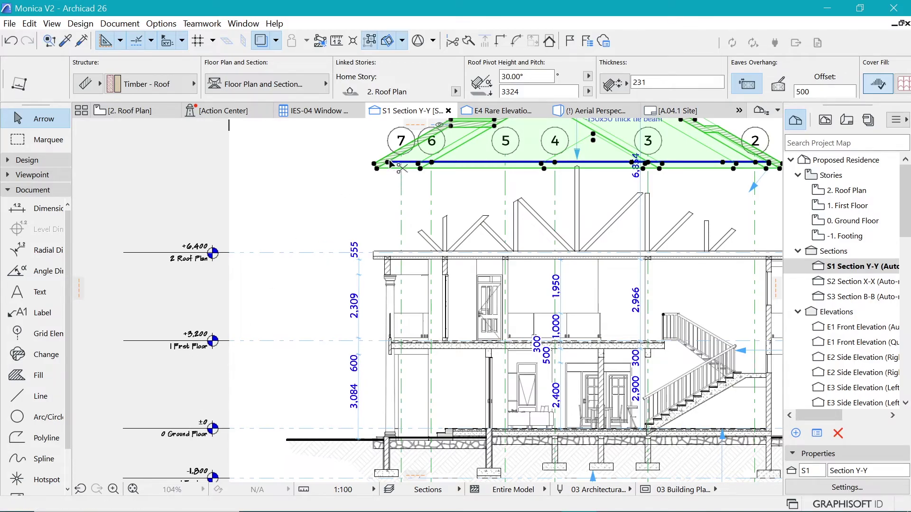
drag(389, 163, 388, 245)
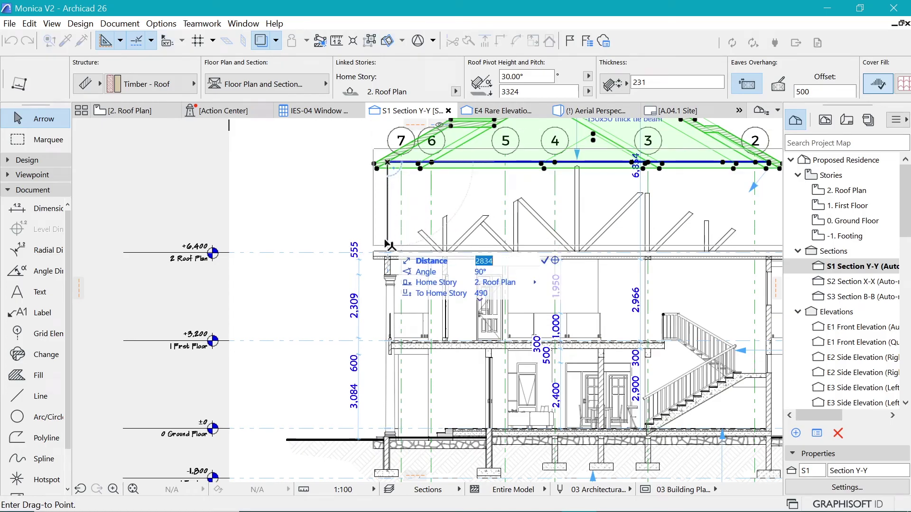
text(3,)
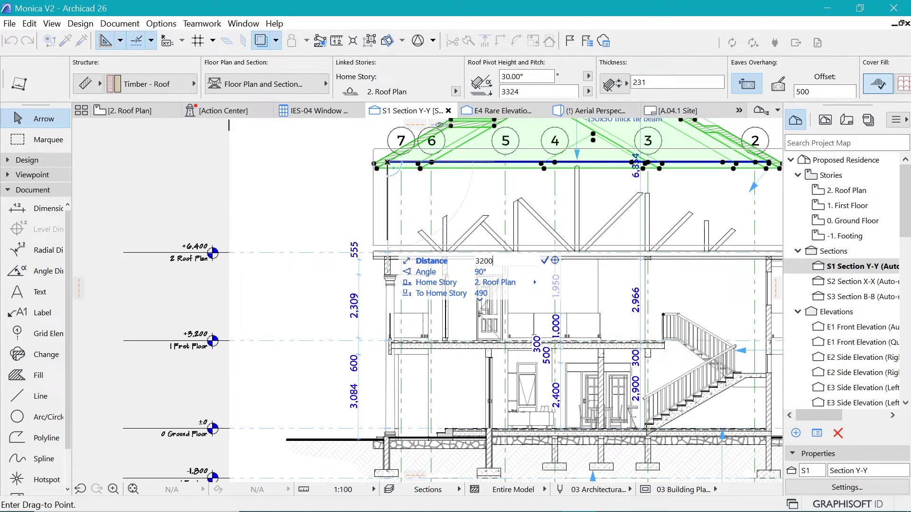
text(200)
key(Return)
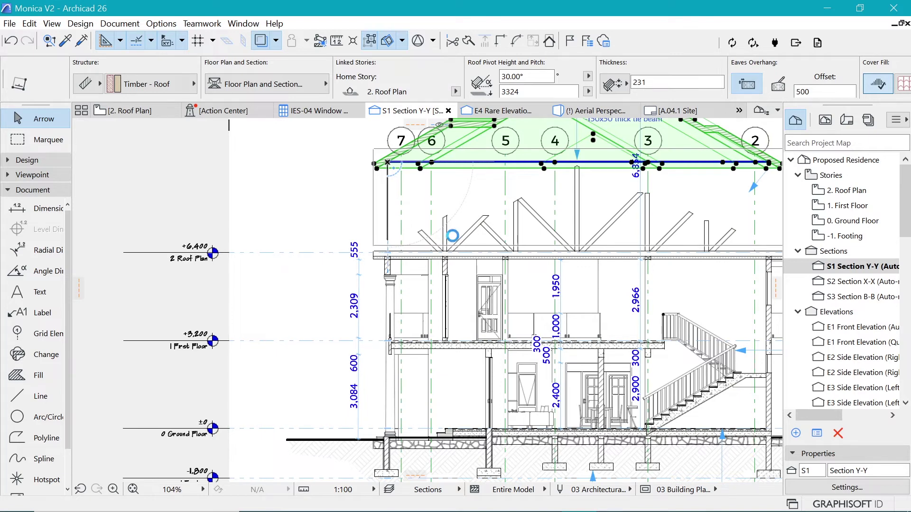
scroll(453, 235, down, 2)
Confirm 1. First Floor shows no roof, then return to 2. Roof Plan
click(641, 216)
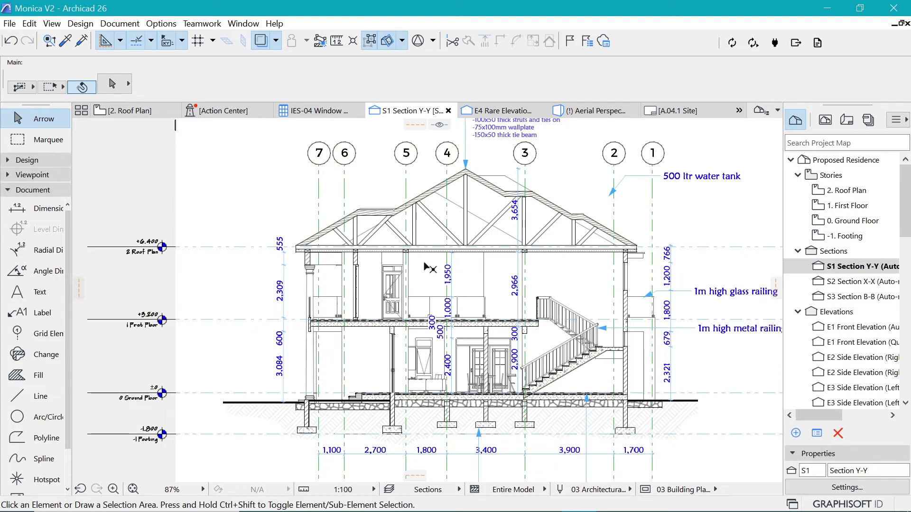
scroll(390, 135, up, 2)
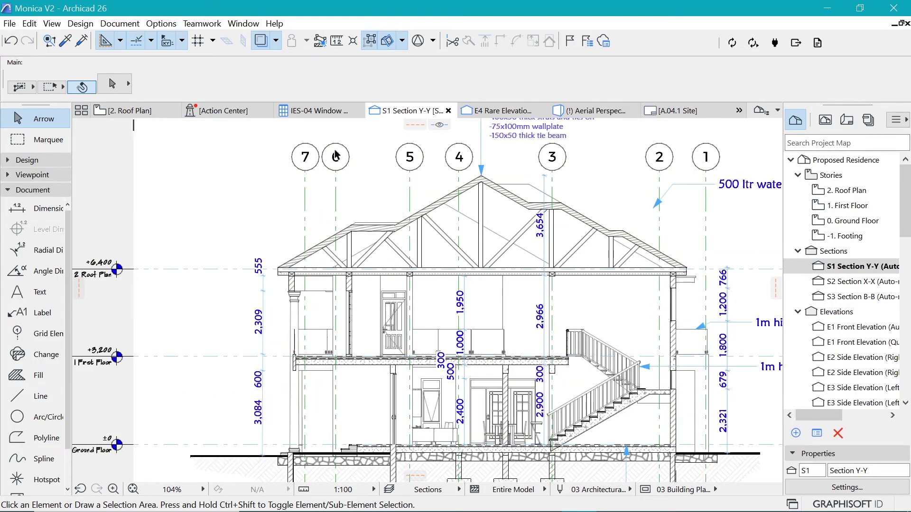
click(143, 113)
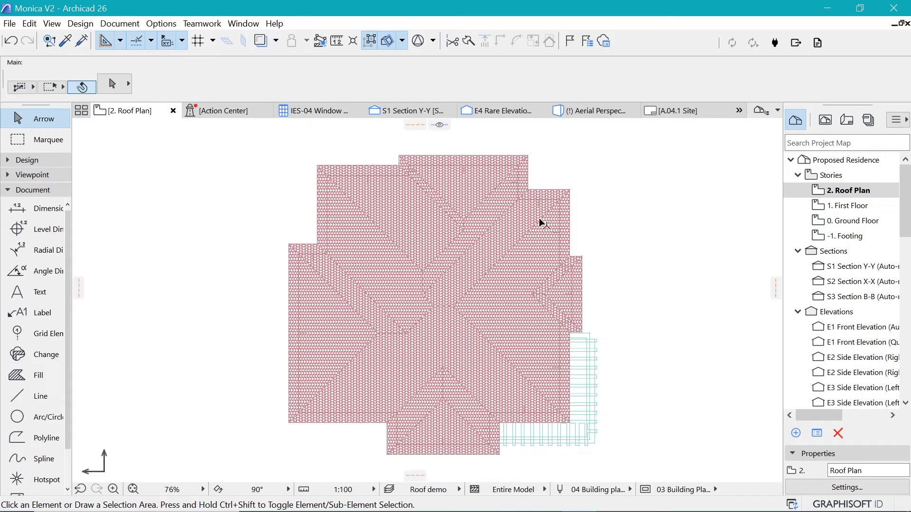
click(845, 209)
double_click(846, 212)
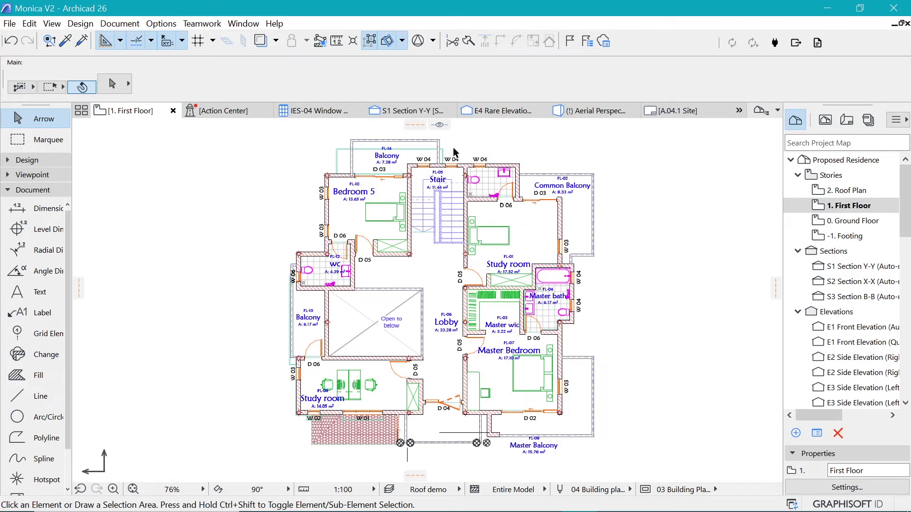
double_click(848, 190)
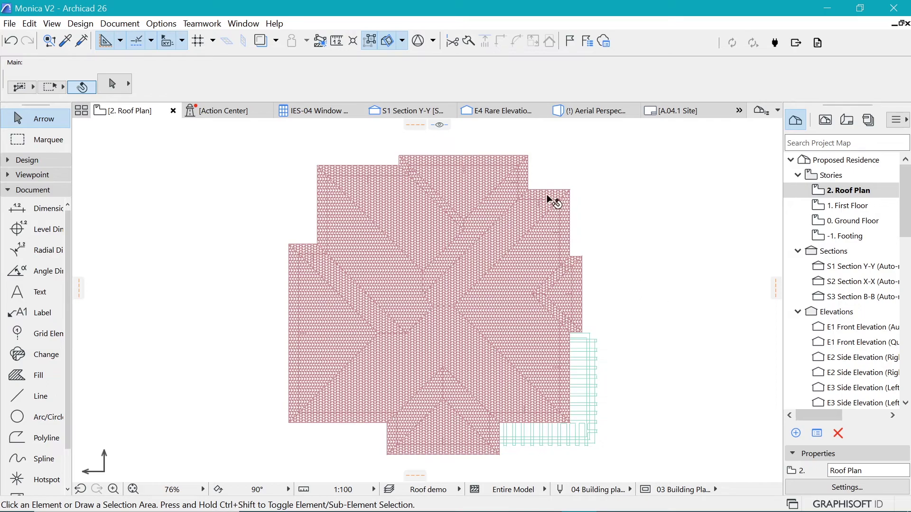
Change the roof's Uncut Line Pen to pen 52 at 0.35 mm
click(566, 193)
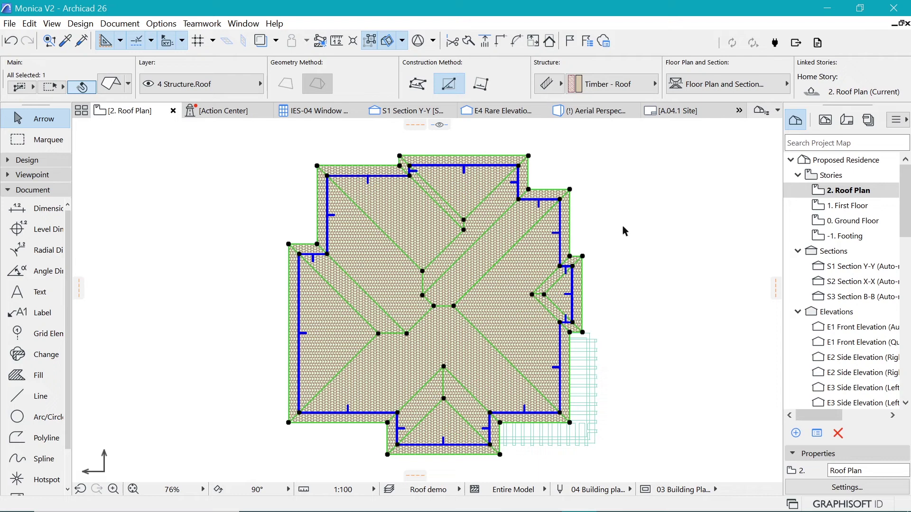
click(111, 83)
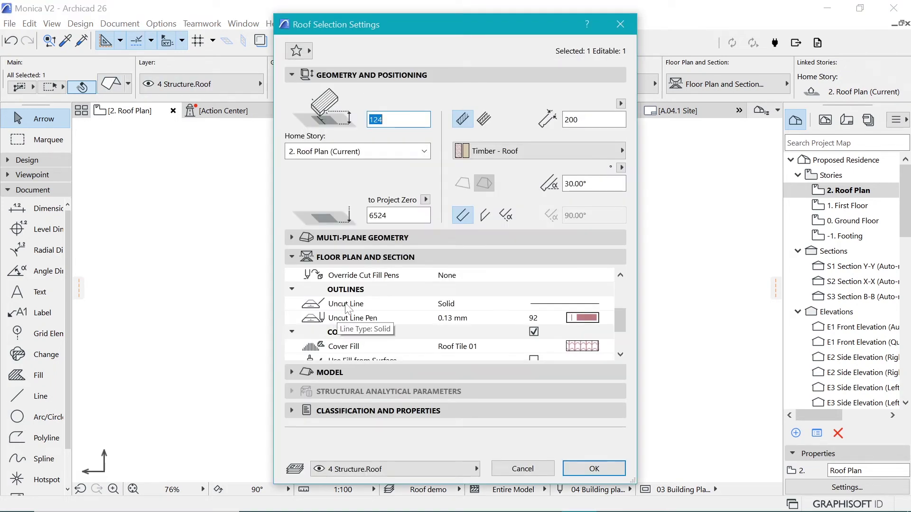
click(588, 327)
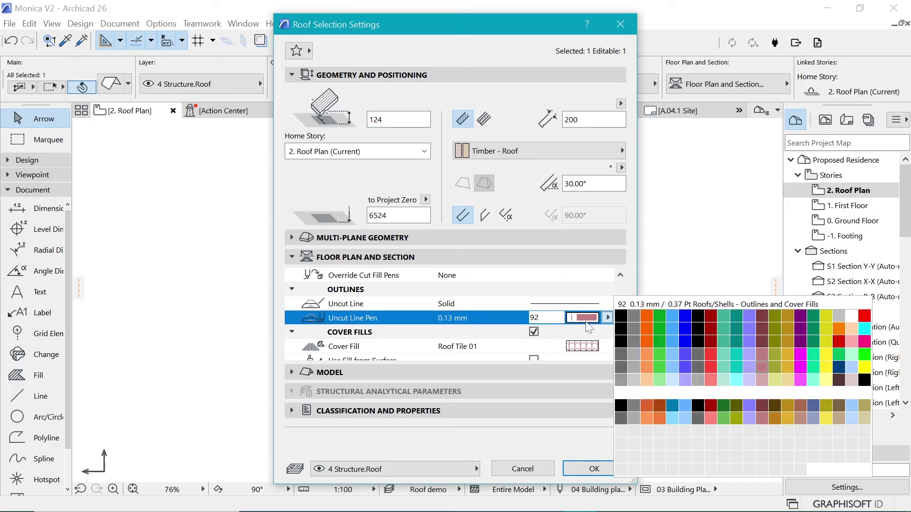
click(764, 332)
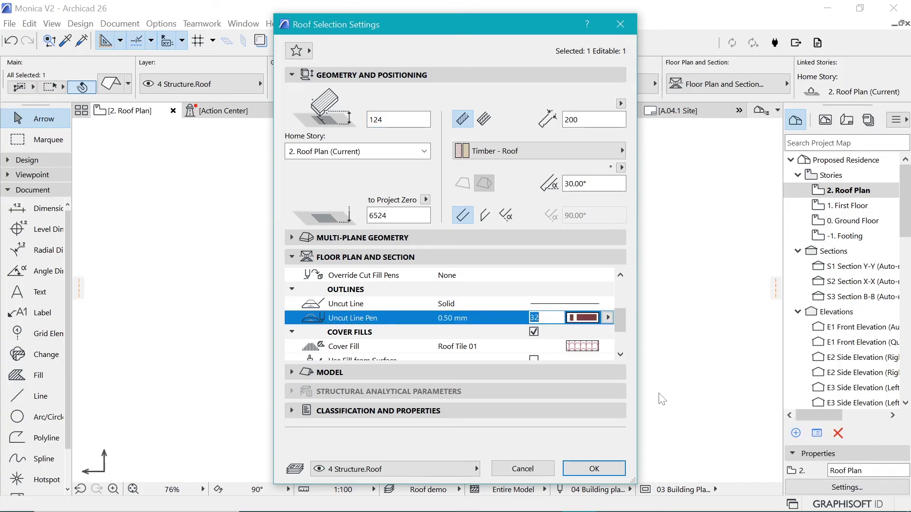
click(609, 319)
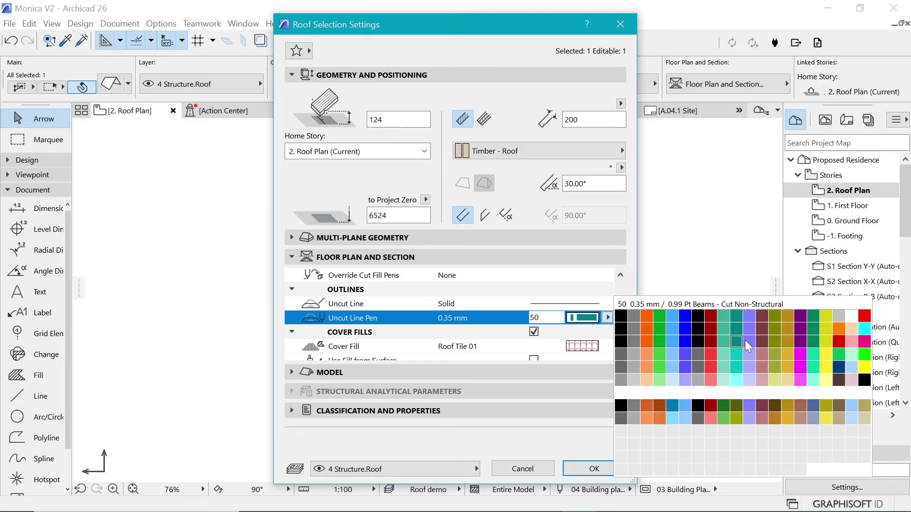
click(760, 341)
click(593, 468)
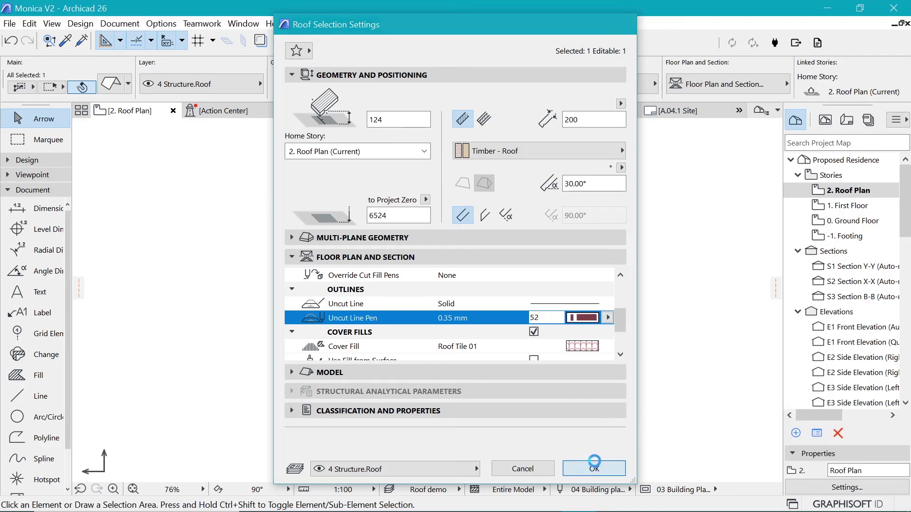
Deselect the roof to check its heavier 0.35 mm outline pen on the Roof Plan
click(655, 195)
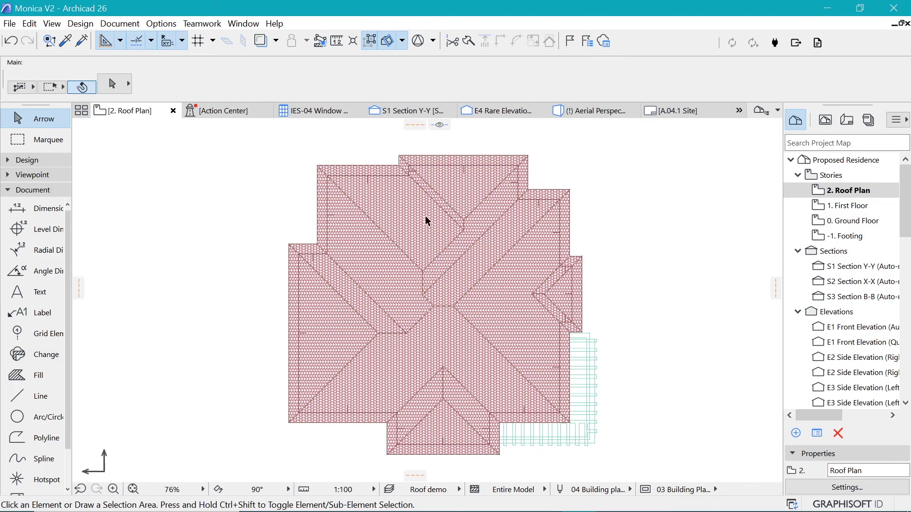